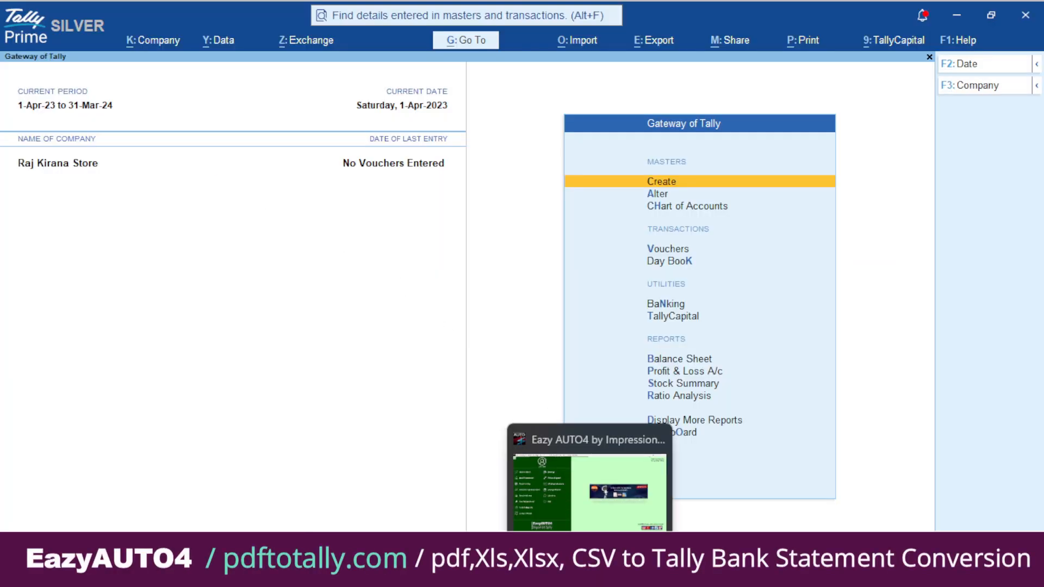
Switch to Eazy AUTO4, open the bank statement import and review its date range, bank and suspense ledgers, and source file
click(590, 574)
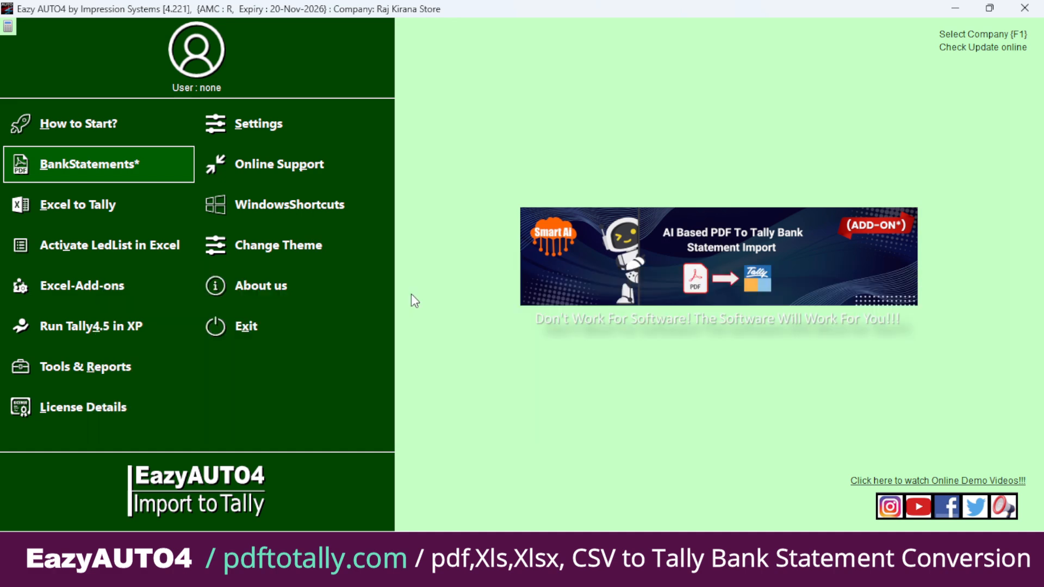
click(112, 163)
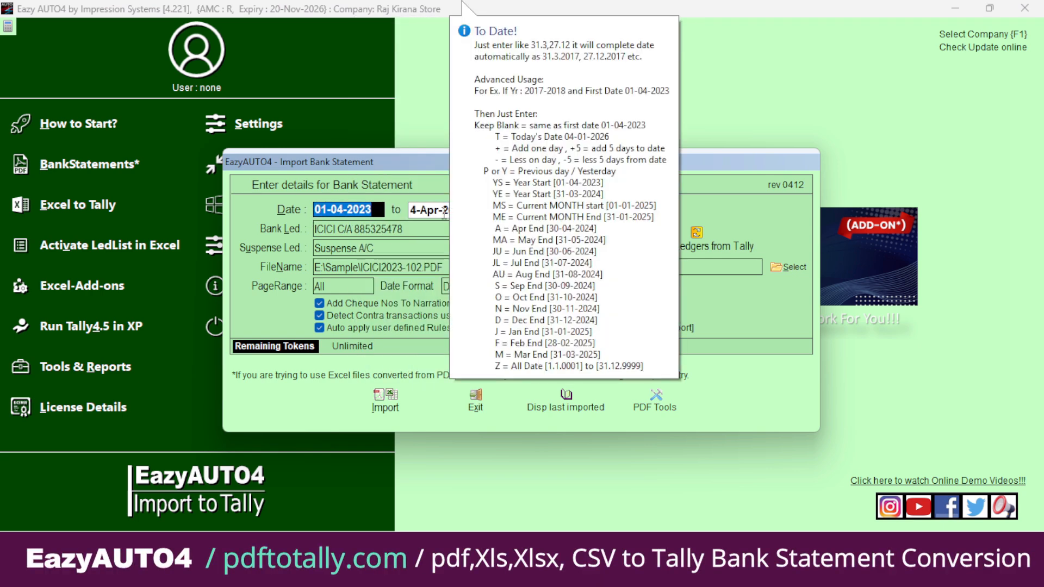
click(444, 214)
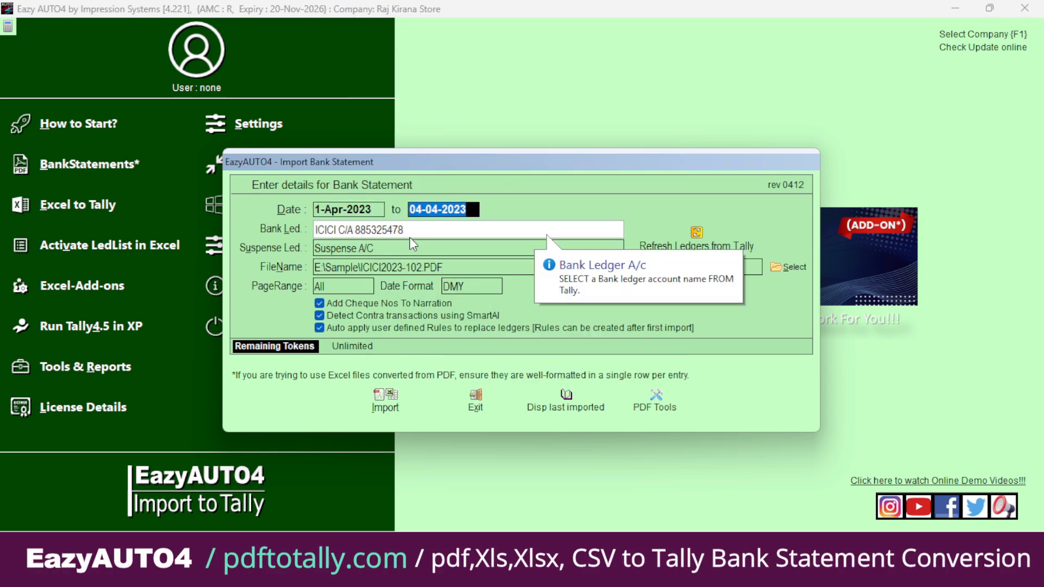
click(440, 232)
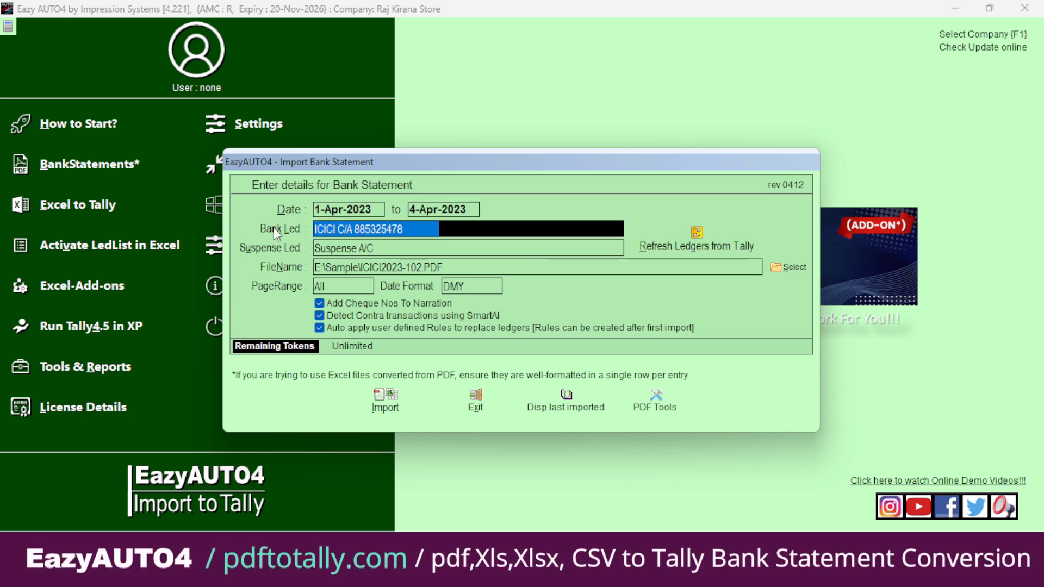
key(Tab)
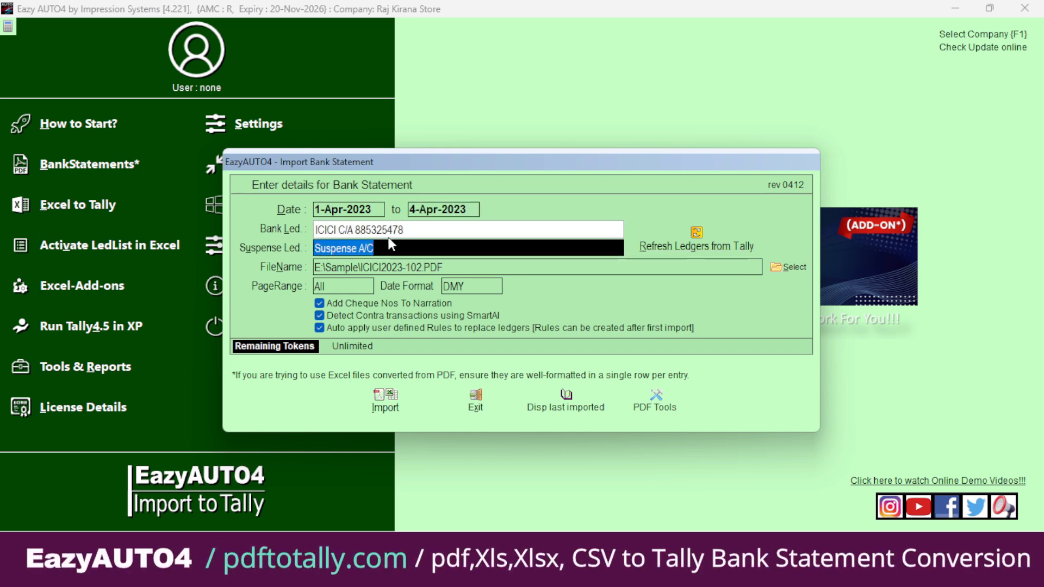
click(465, 267)
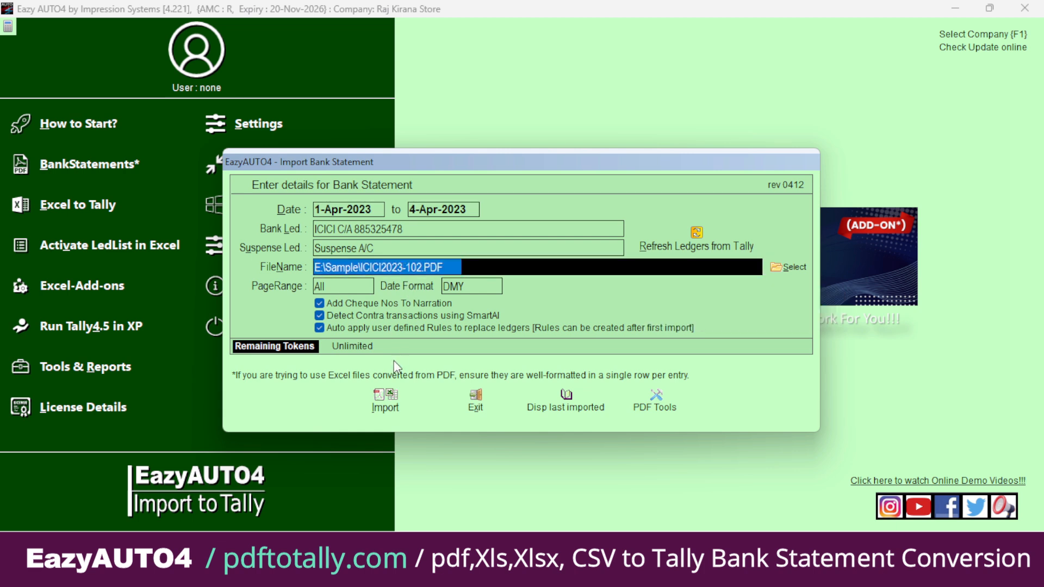
Import the ICICI2023-102.PDF bank statement and dismiss the conversion and import summary messages
click(394, 389)
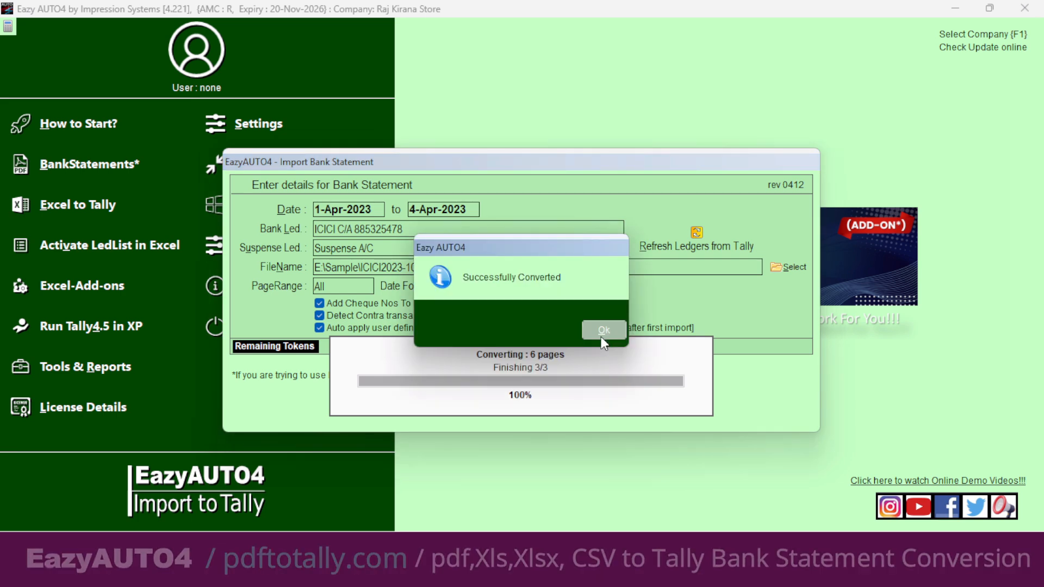
click(601, 336)
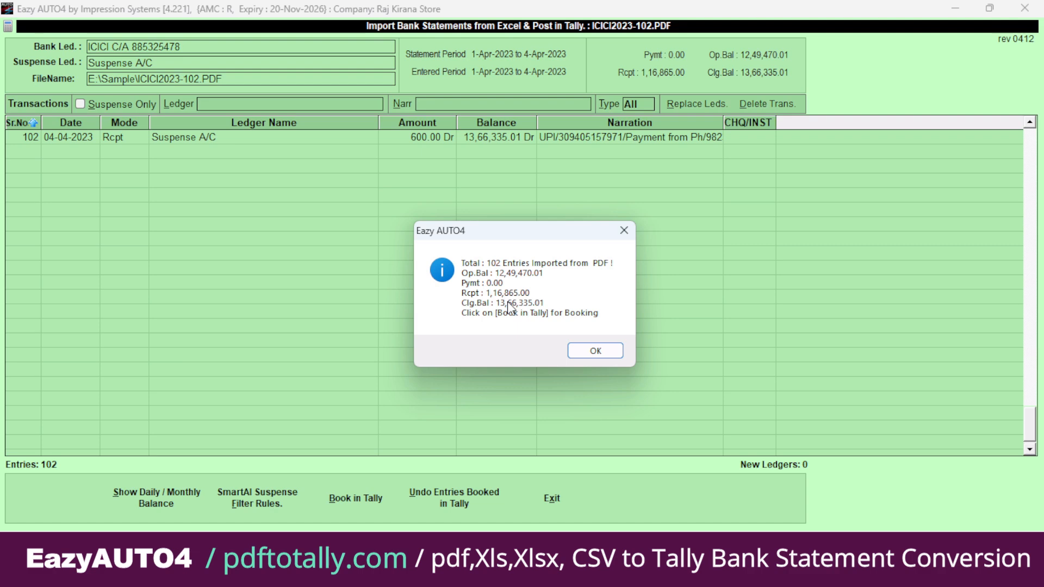
click(582, 350)
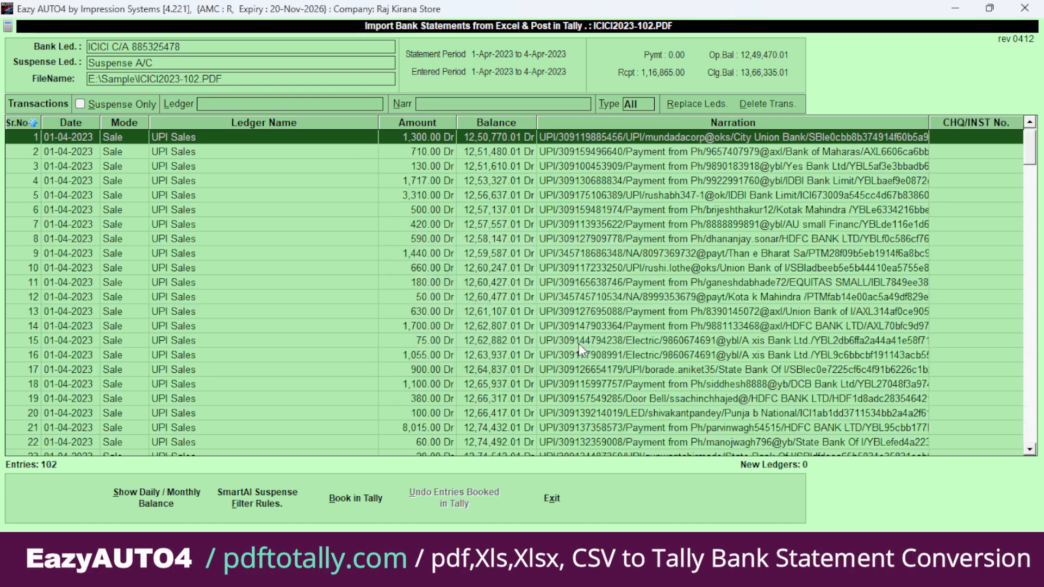
Look through the first imported transactions, checking their mode and ledger name
key(Down)
key(Down)
key(Down)
key(Down)
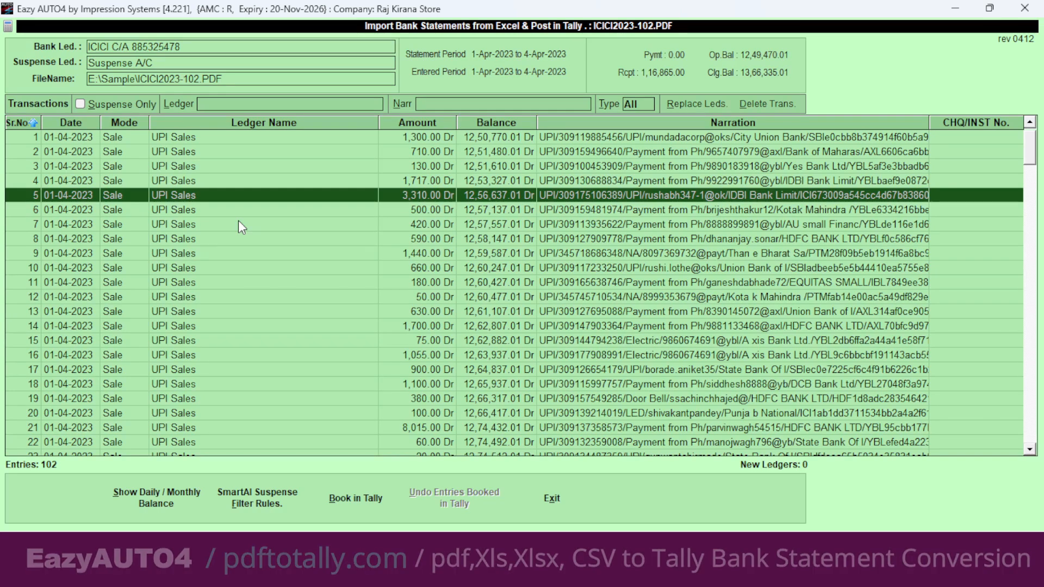
click(126, 140)
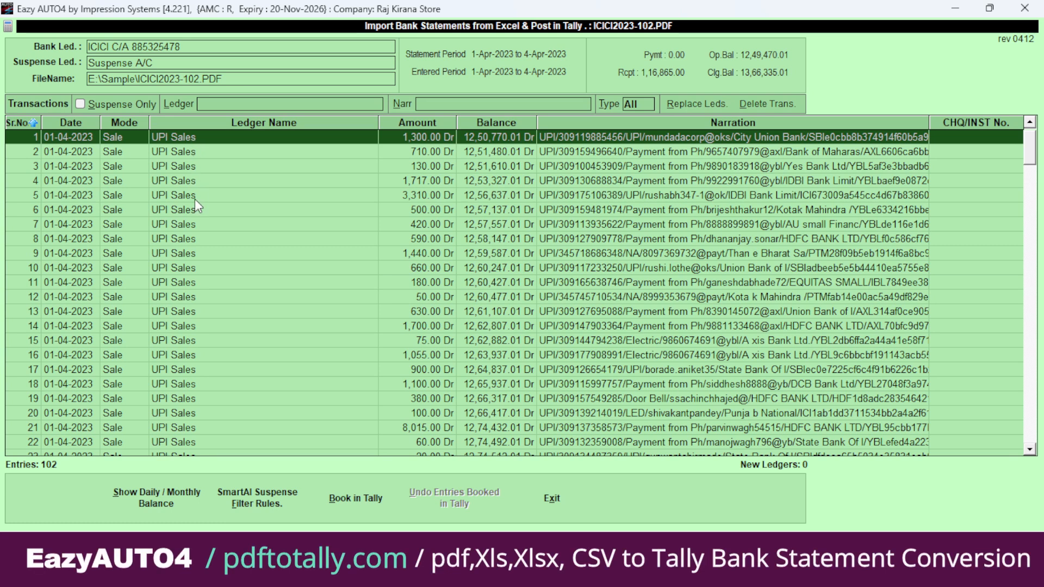
Open the SmartAI suspense filter rules and review the UPI Sales rule's filter condition and its replacement mode and ledger
click(241, 505)
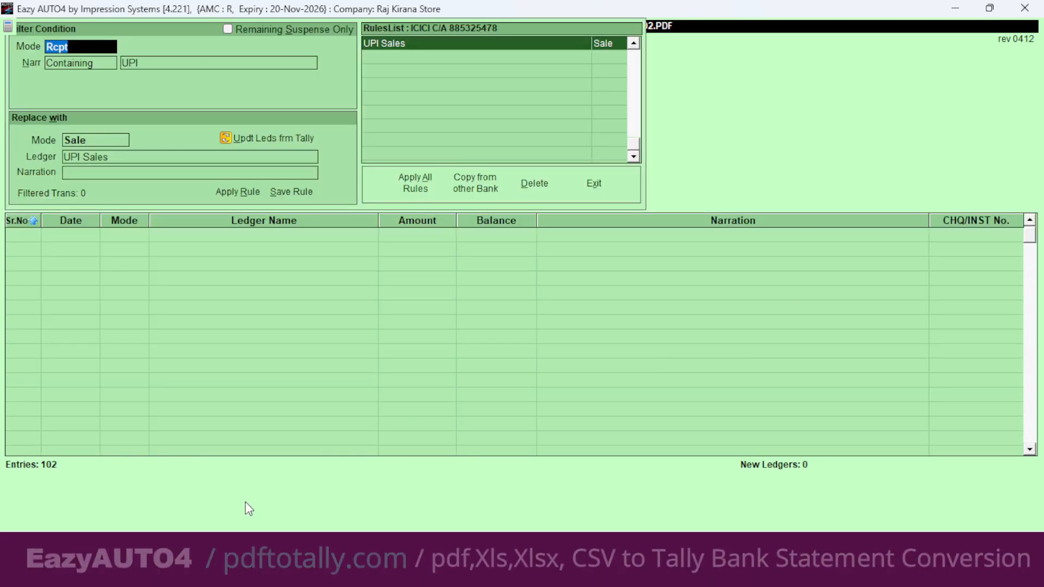
click(406, 43)
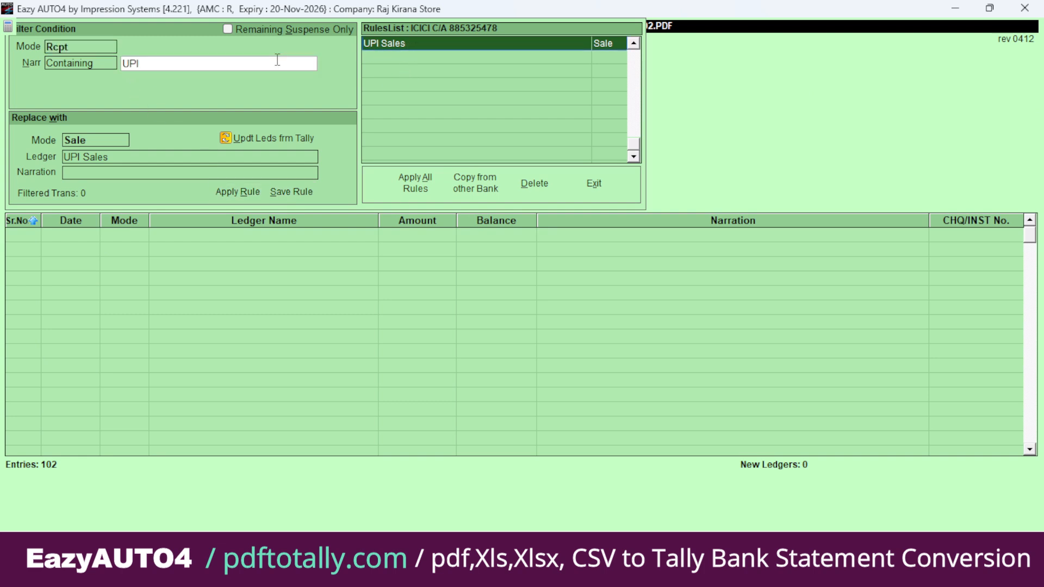
click(57, 60)
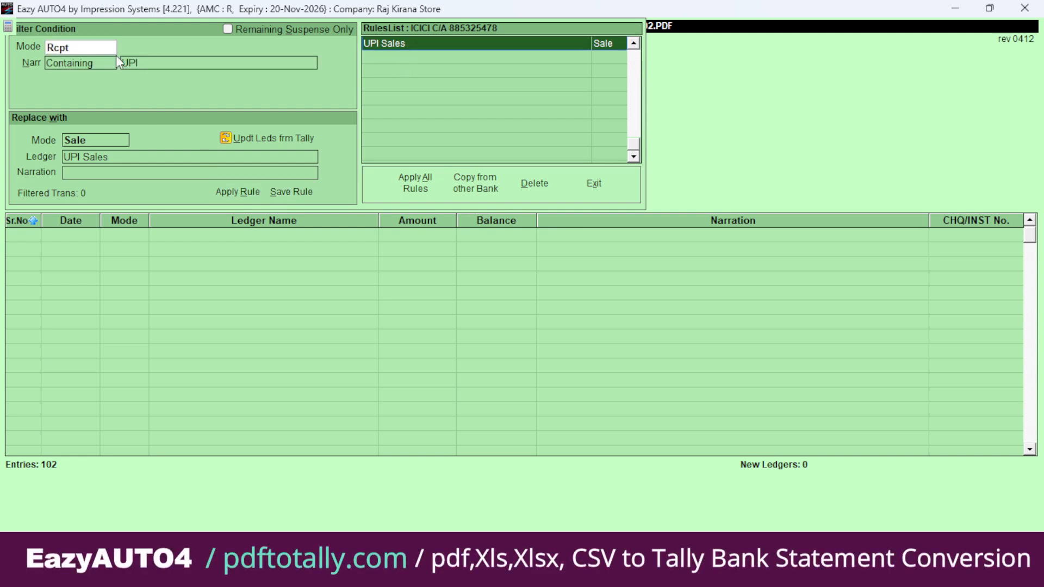
drag(153, 64, 110, 55)
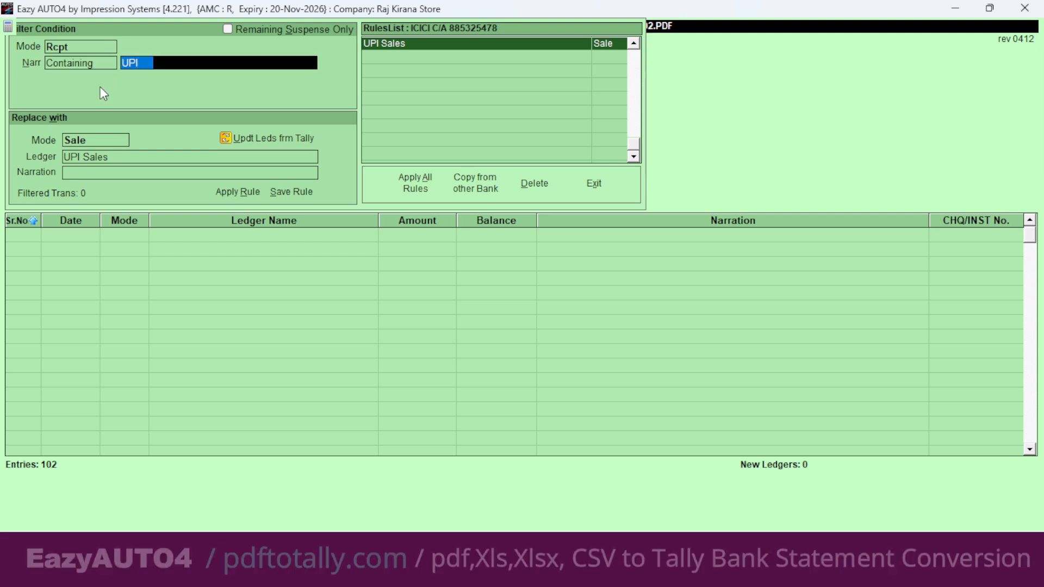
click(93, 143)
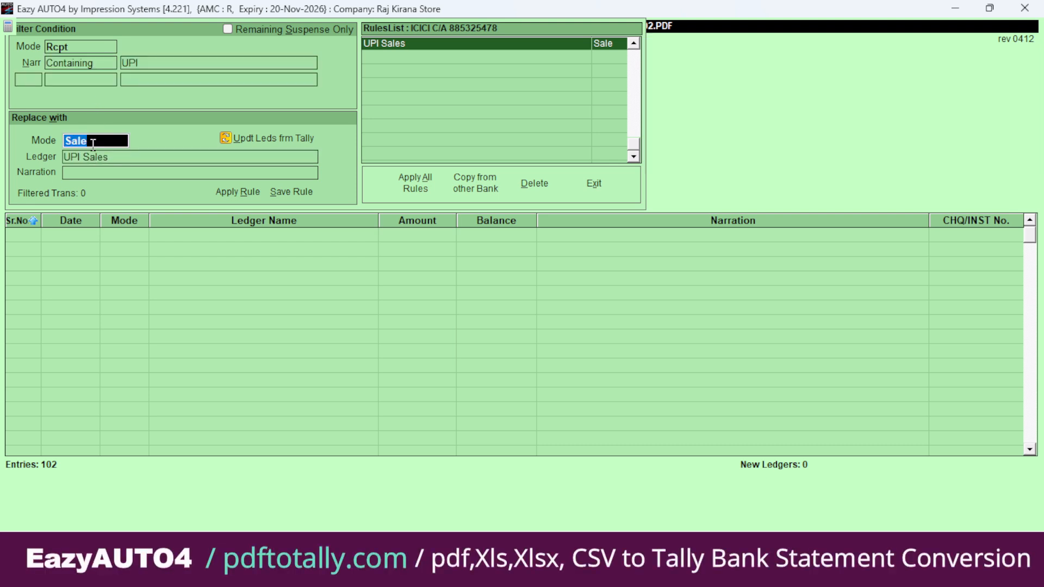
click(81, 159)
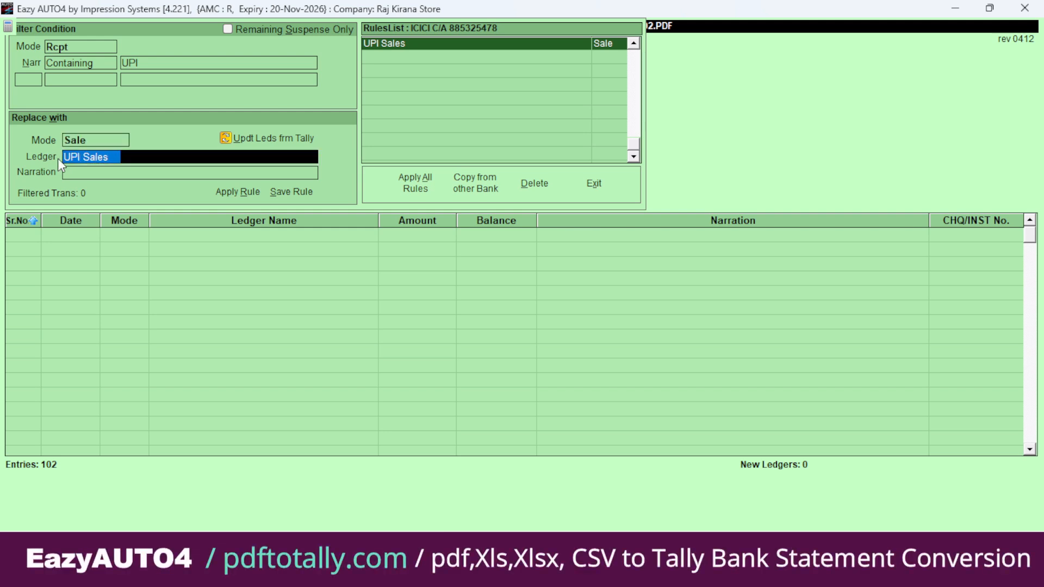
Set the filter condition's mode to Sale to list the matching UPI transactions, and leave the filter rules without saving
click(78, 47)
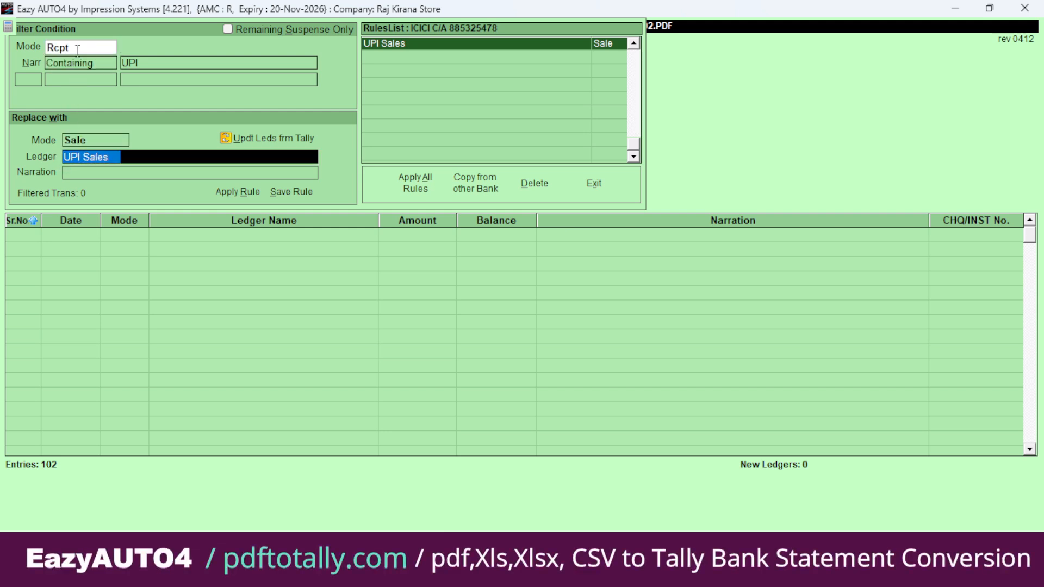
click(78, 49)
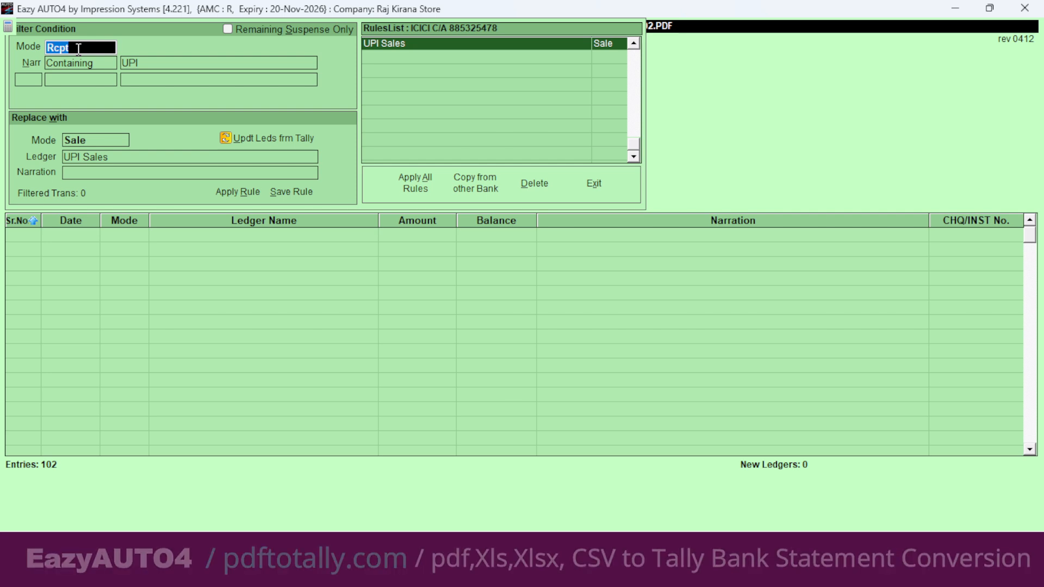
key(s)
key(Return)
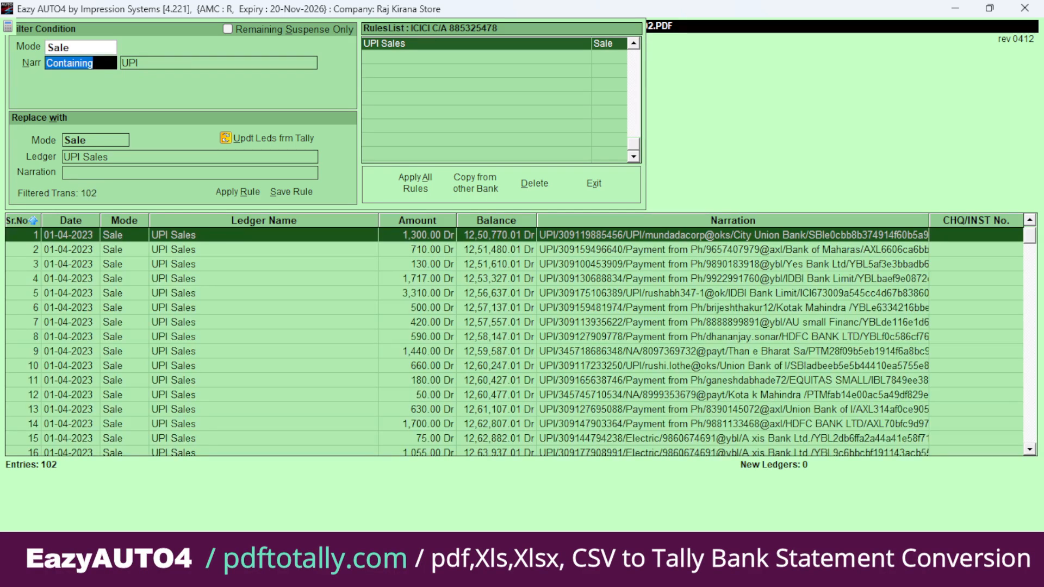
click(594, 185)
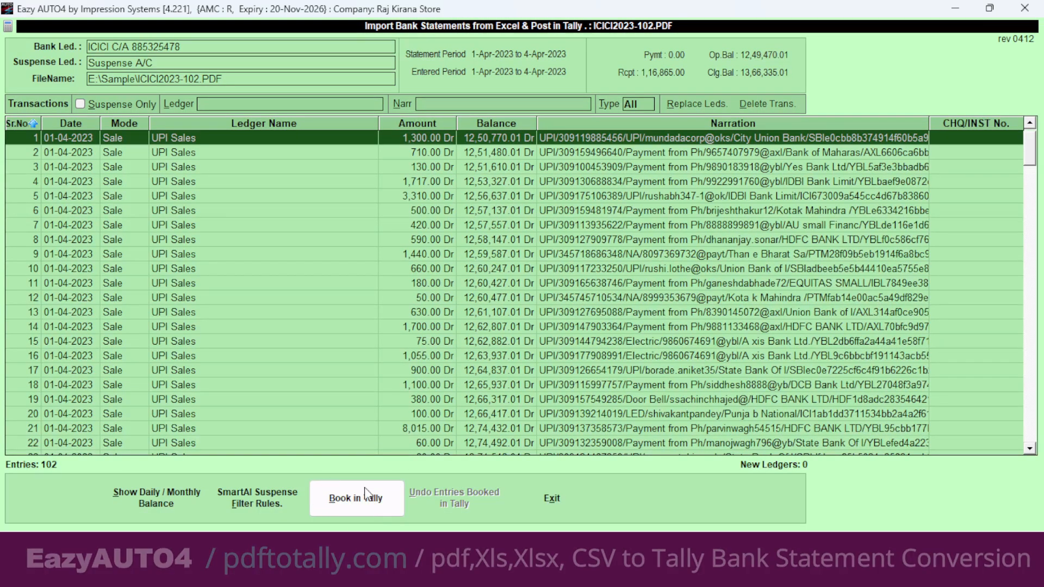
Book the imported bank statement entries in Tally and dismiss the completion message
click(363, 504)
click(505, 345)
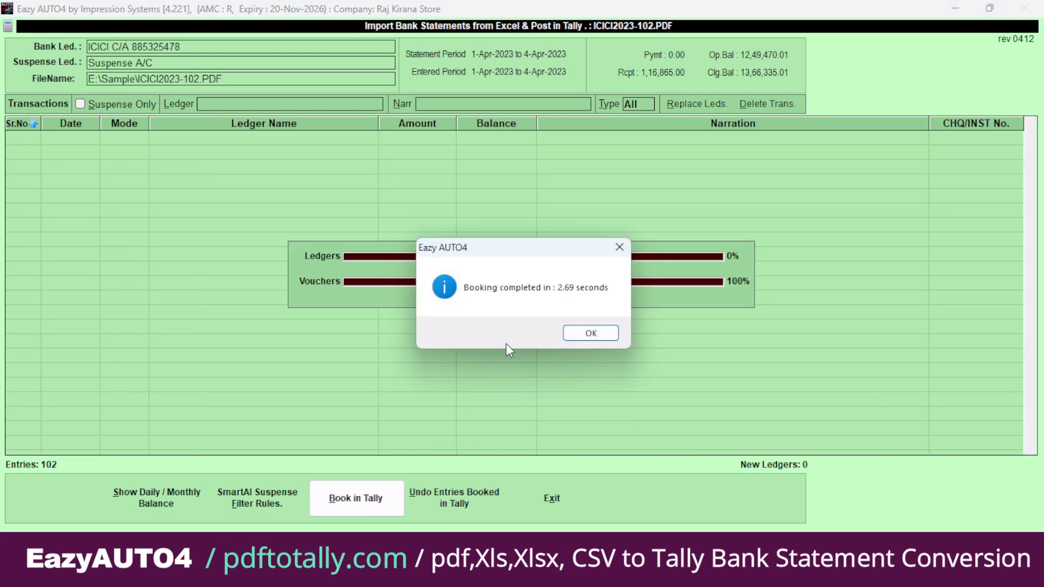
click(591, 333)
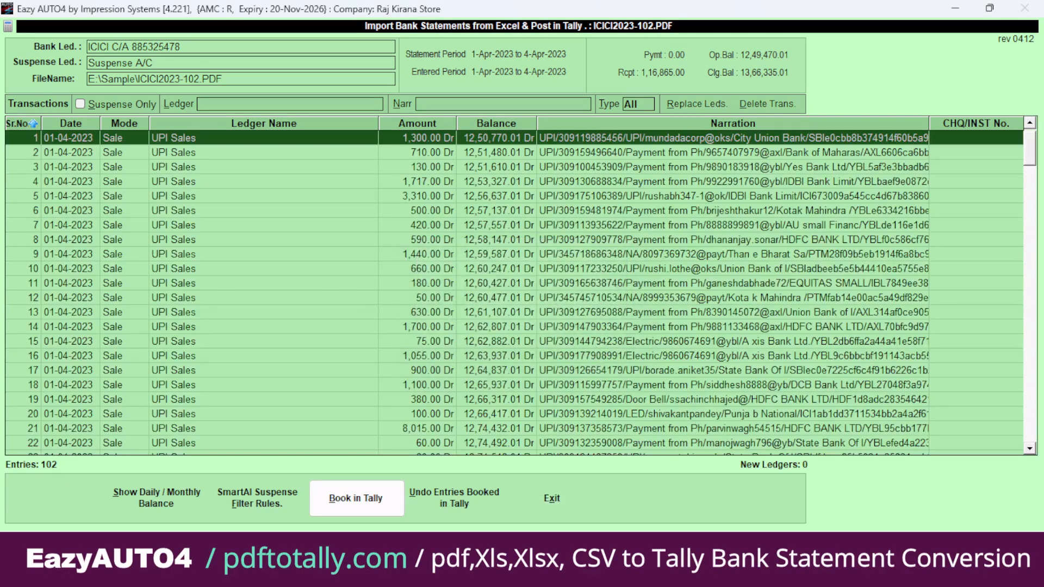
Switch to TallyPrime, open the Day Book and set its period from 1-4-2023 to 4-4-2023
click(478, 573)
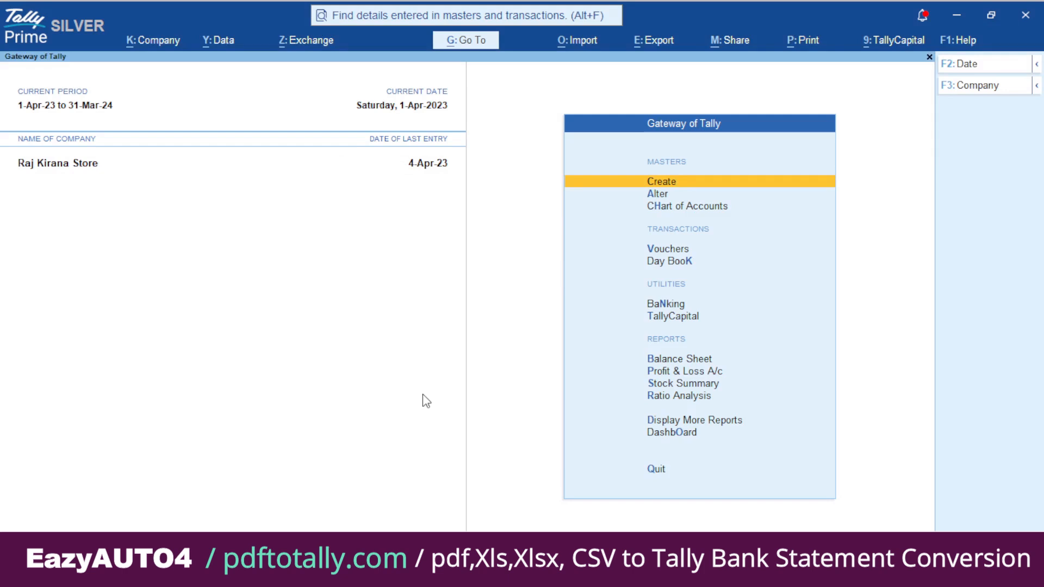
key(k)
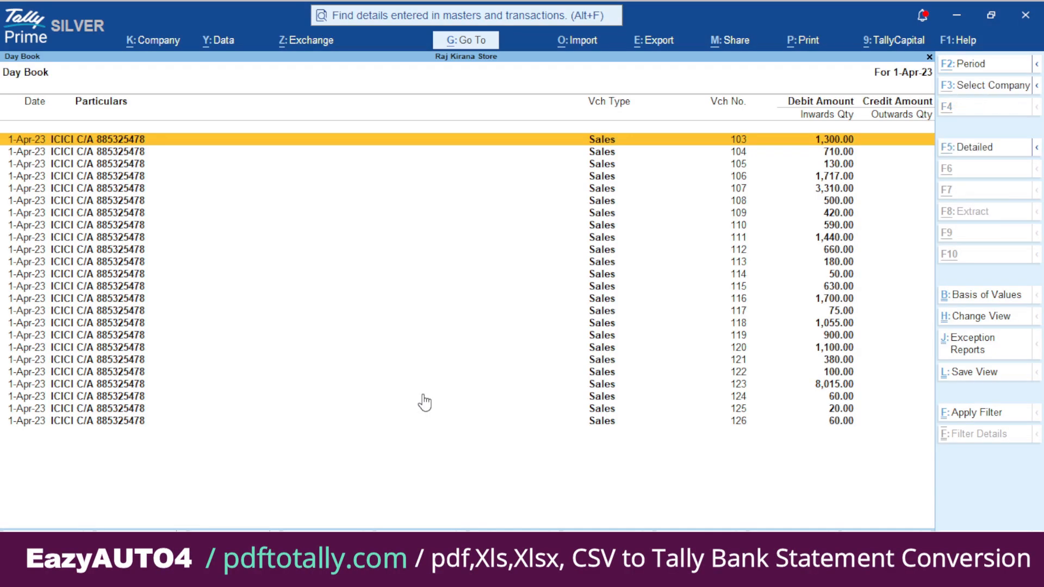
key(F2)
text(1.4.22)
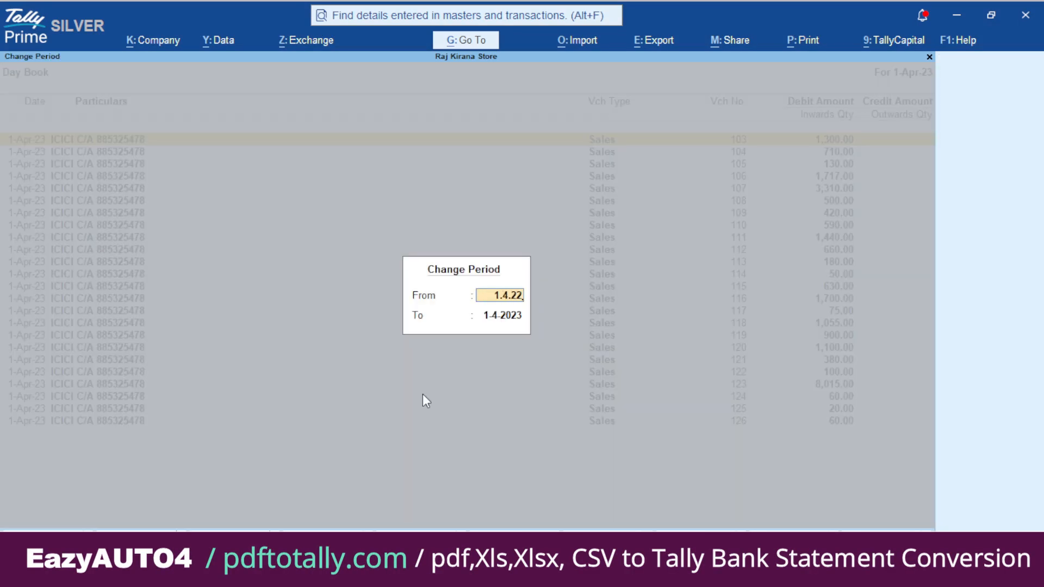
key(BackSpace)
text(3)
key(Return)
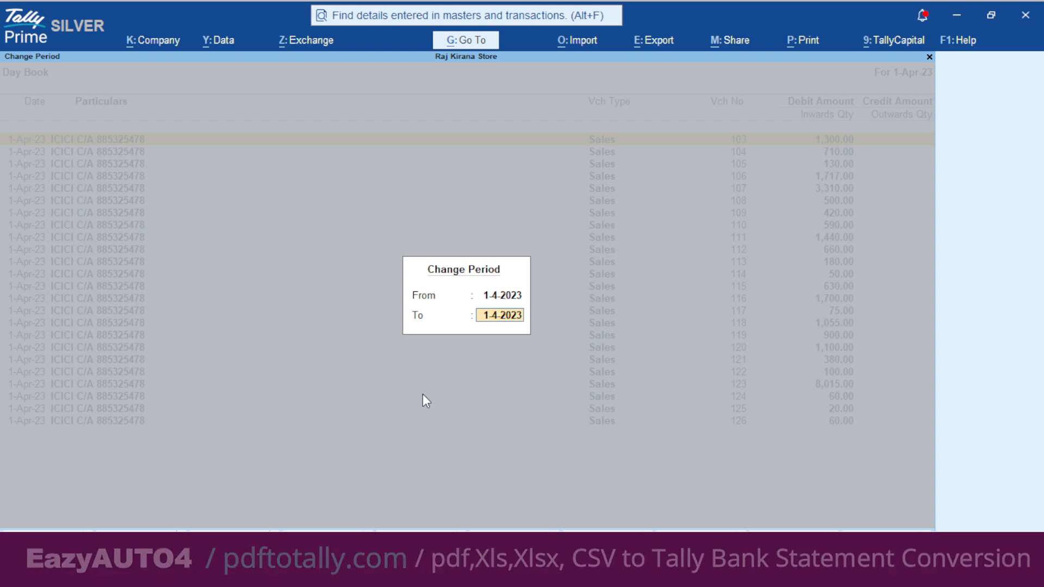
text(04.04)
text(.23)
key(Return)
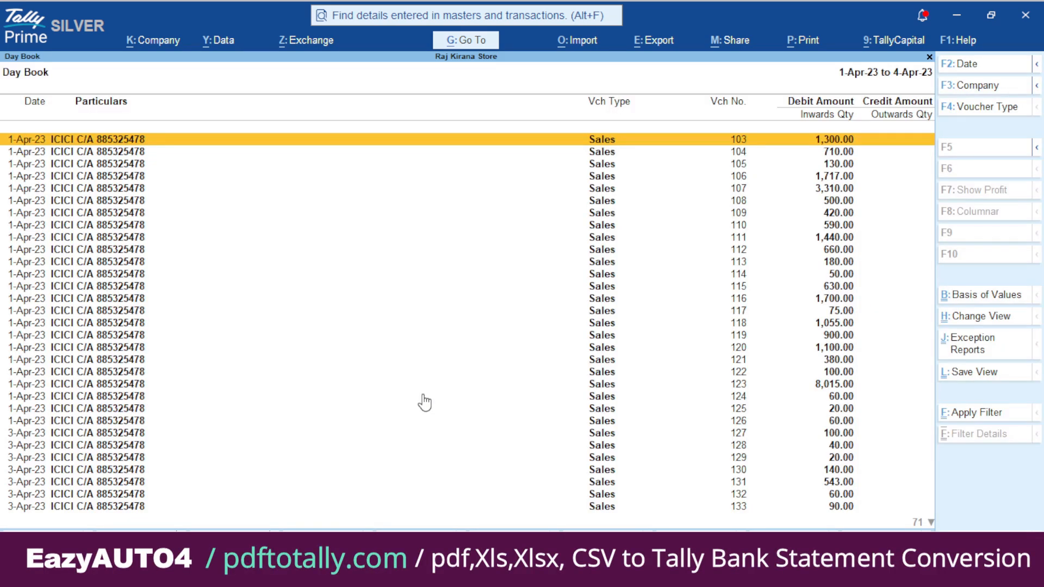
Page through the booked sales vouchers from the first Day Book entry, checking ledgers, amounts and narrations, and return to the Day Book
key(Return)
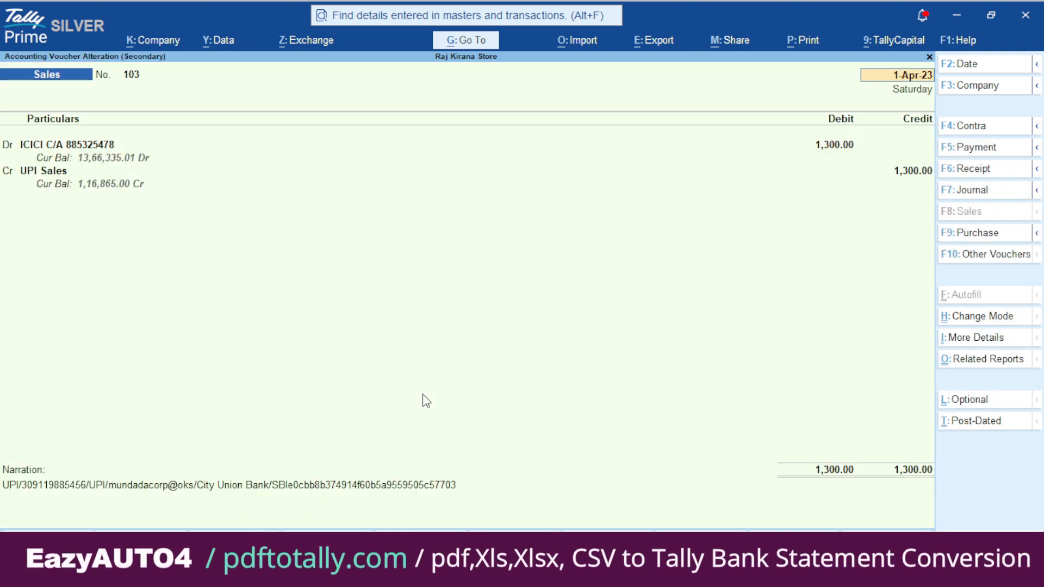
key(Page_Down)
key(Page_Down)
key(Page_Down)
key(Page_Down)
key(Page_Down)
key(Page_Down)
key(Page_Down)
key(Page_Down)
key(Page_Down)
key(Page_Down)
key(Page_Down)
key(Page_Down)
key(Page_Down)
key(Page_Down)
key(Page_Down)
key(Page_Down)
key(Page_Down)
key(Page_Down)
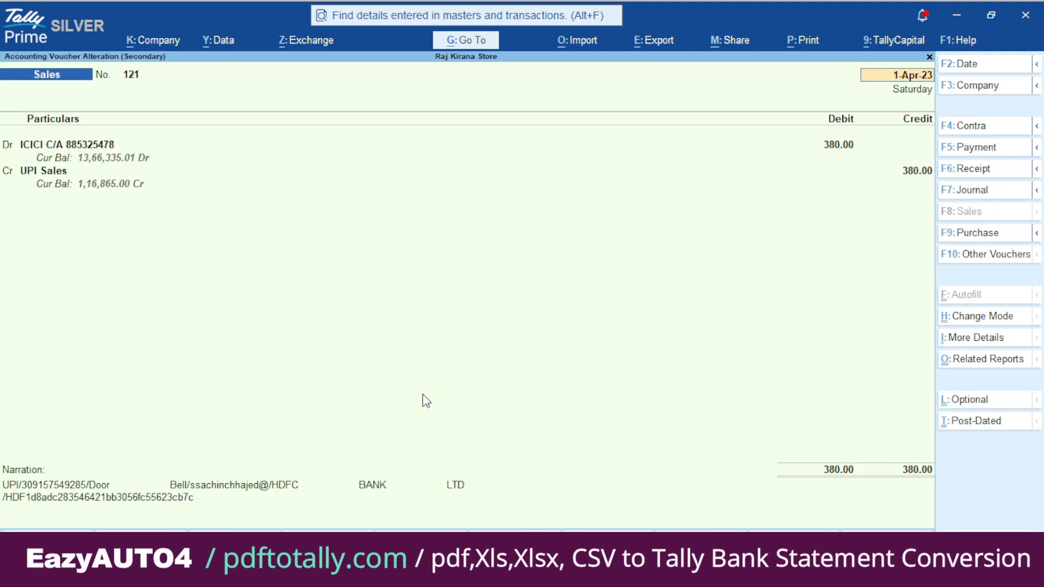
key(Page_Down)
key(Page_Down)
key(Page_Down)
key(Page_Down)
key(Page_Down)
key(Page_Down)
key(Page_Down)
key(Page_Down)
key(Page_Down)
key(Page_Down)
key(Page_Down)
key(Page_Down)
key(Page_Down)
key(Page_Down)
key(Page_Down)
key(Page_Down)
key(Page_Down)
key(Page_Down)
key(Page_Down)
key(Page_Down)
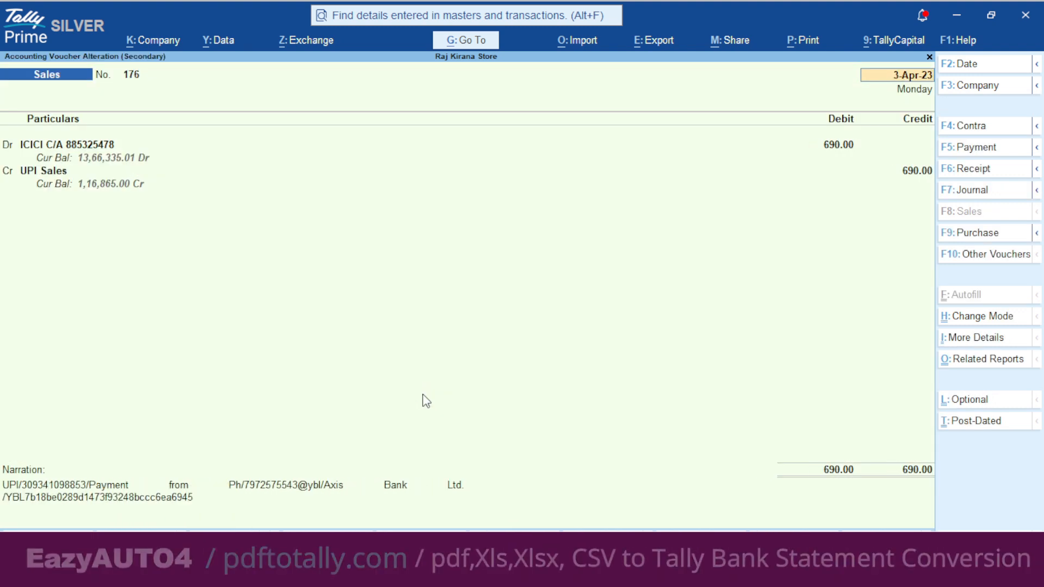
key(Escape)
key(Escape)
key(y)
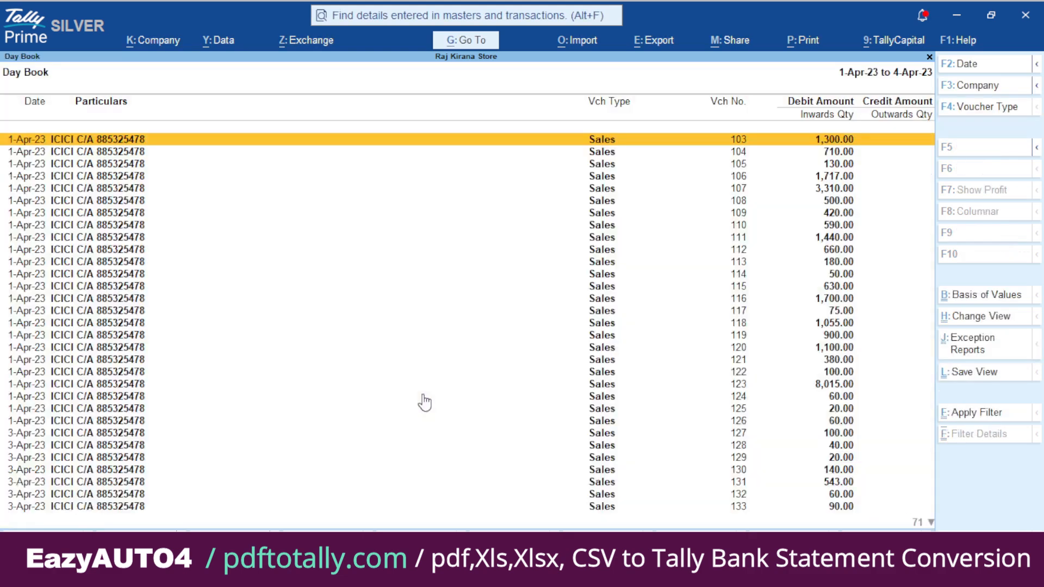